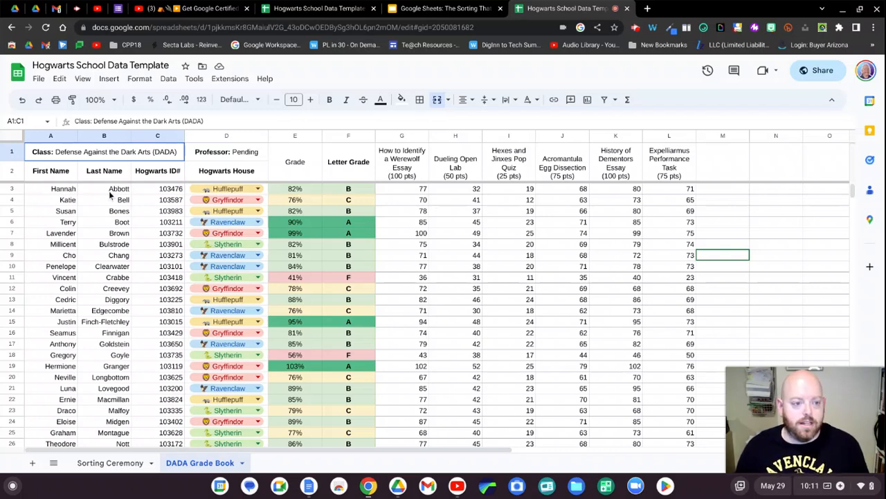
{"action": "scroll", "coordinate": [108, 191], "scroll_direction": "down", "scroll_amount": 3}
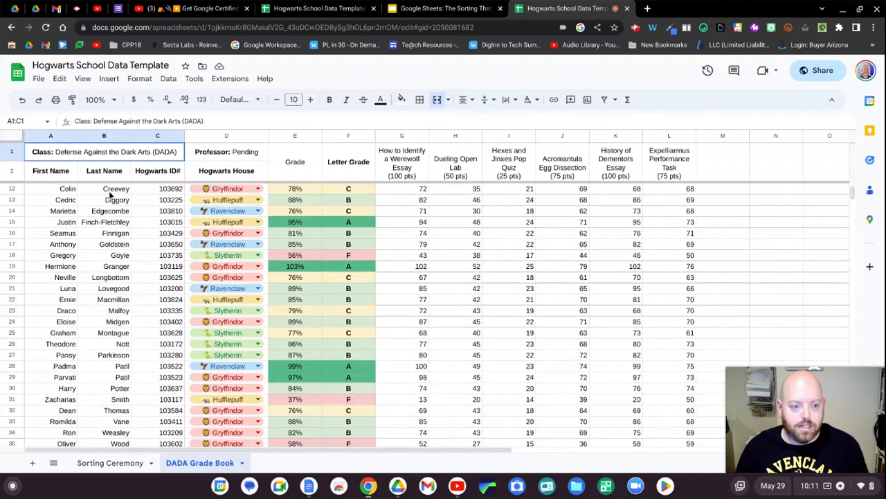
{"action": "scroll", "coordinate": [109, 191], "scroll_direction": "down", "scroll_amount": 3}
{"action": "scroll", "coordinate": [109, 190], "scroll_direction": "up", "scroll_amount": 1}
{"action": "scroll", "coordinate": [109, 191], "scroll_direction": "up", "scroll_amount": 5}
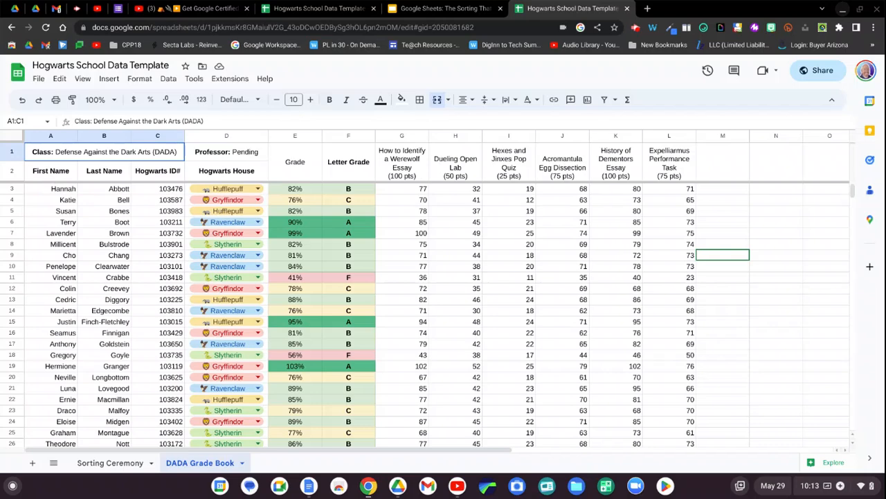
Step: Copy the formatting of the First Name header onto the merged Grade header in E1:E2
{"action": "left_click", "coordinate": [41, 171]}
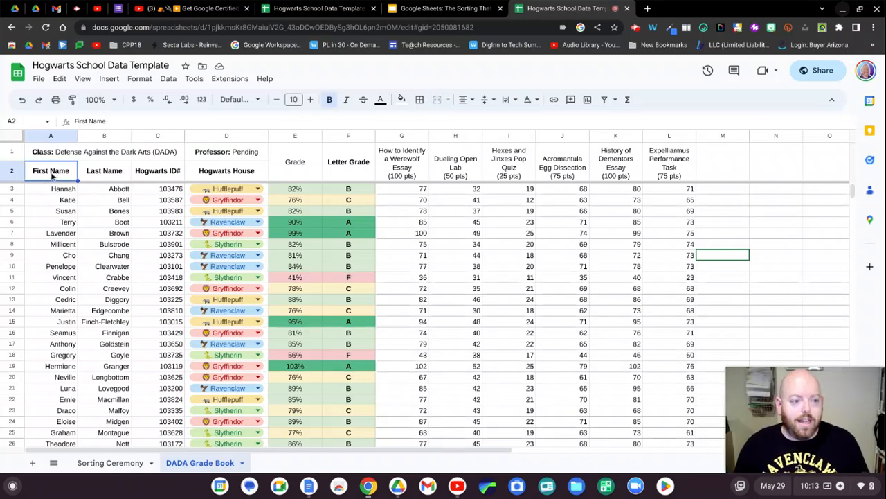
{"action": "left_click", "coordinate": [72, 100]}
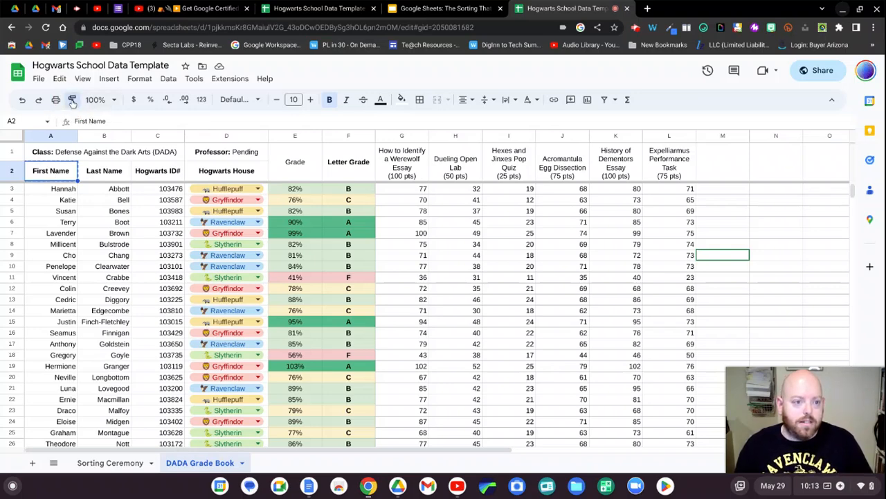
{"action": "left_click", "coordinate": [291, 168]}
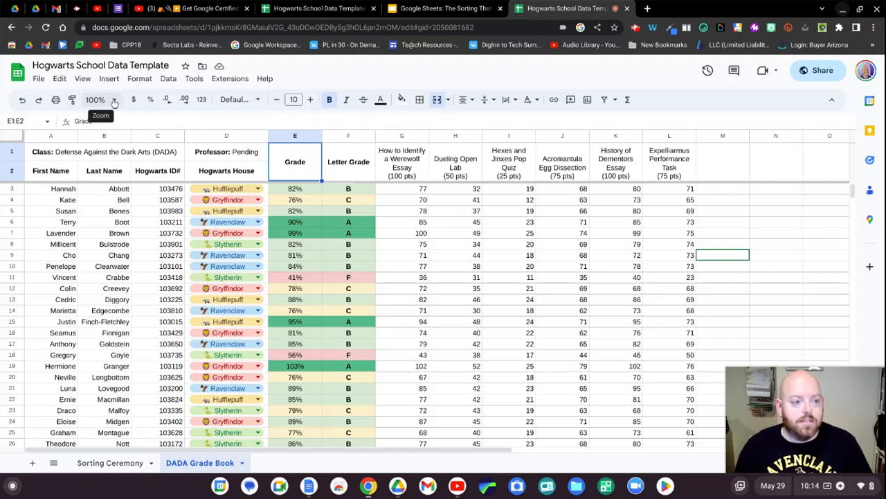
{"action": "left_click", "coordinate": [114, 101]}
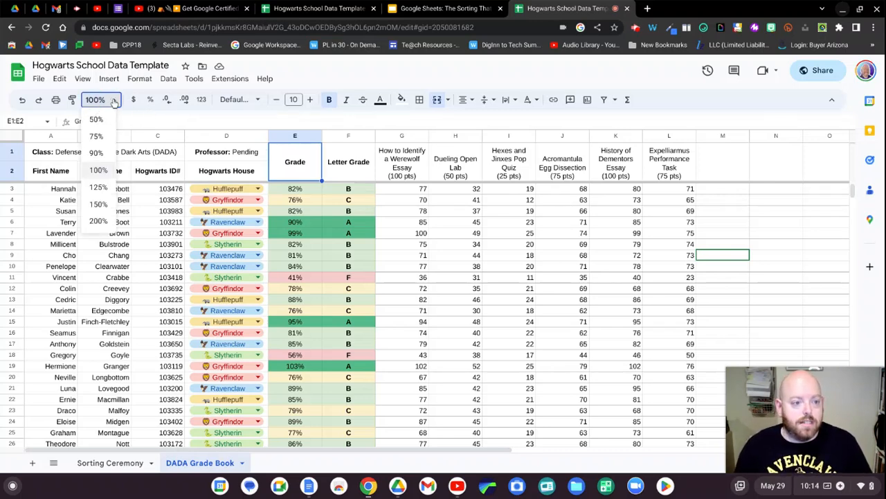
{"action": "left_click", "coordinate": [136, 116]}
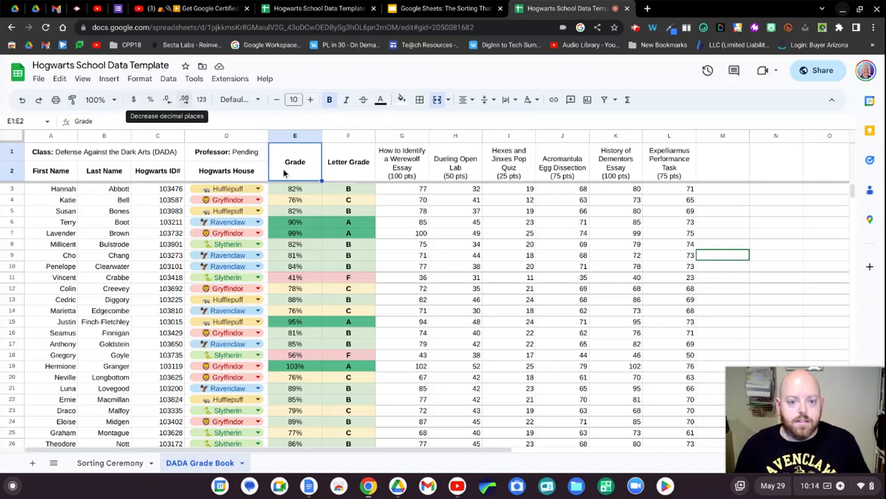
Step: Show the werewolf essay scores in G3:G11 with three decimal places
{"action": "left_click_drag", "start_coordinate": [400, 188], "coordinate": [398, 285]}
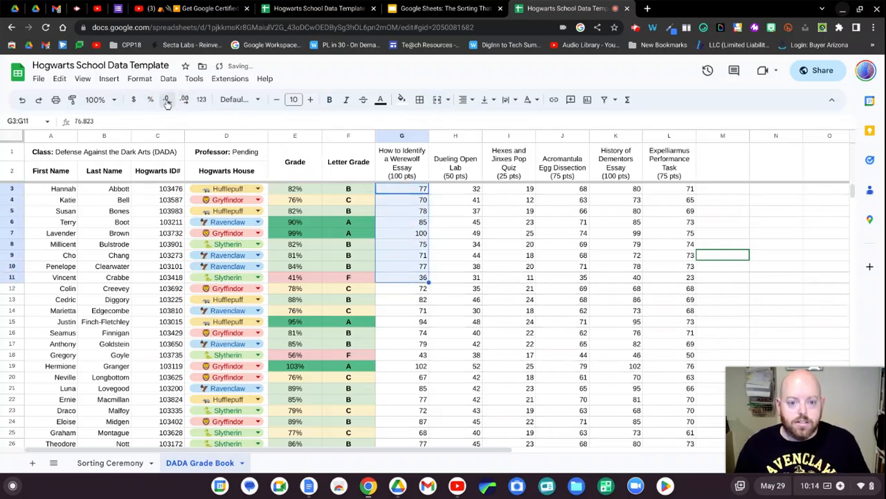
{"action": "left_click", "coordinate": [197, 100]}
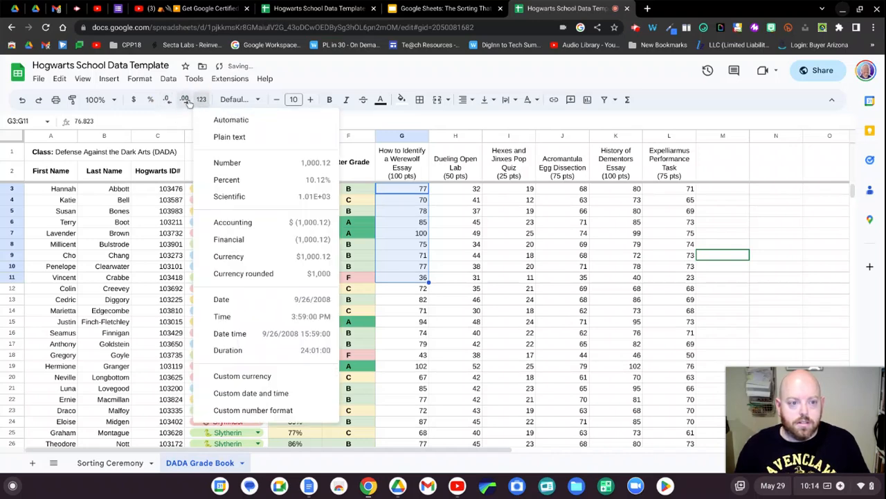
{"action": "left_click", "coordinate": [186, 100]}
{"action": "left_click", "coordinate": [186, 100]}
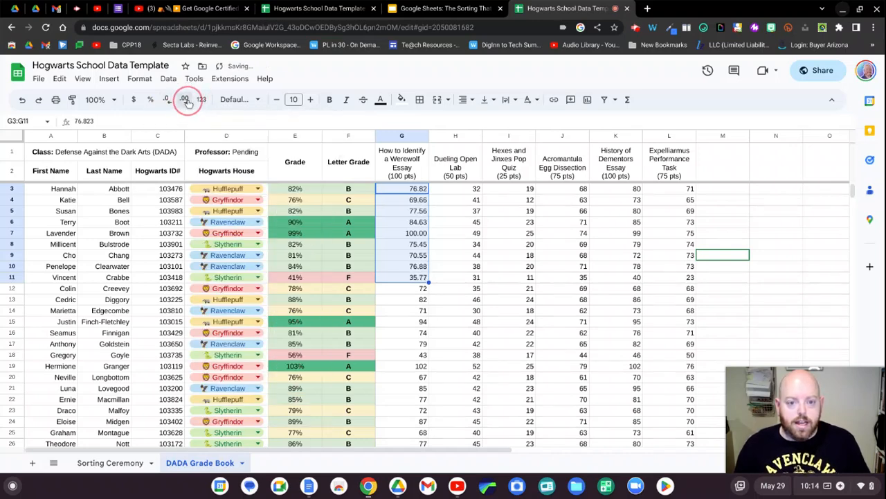
{"action": "left_click", "coordinate": [186, 100]}
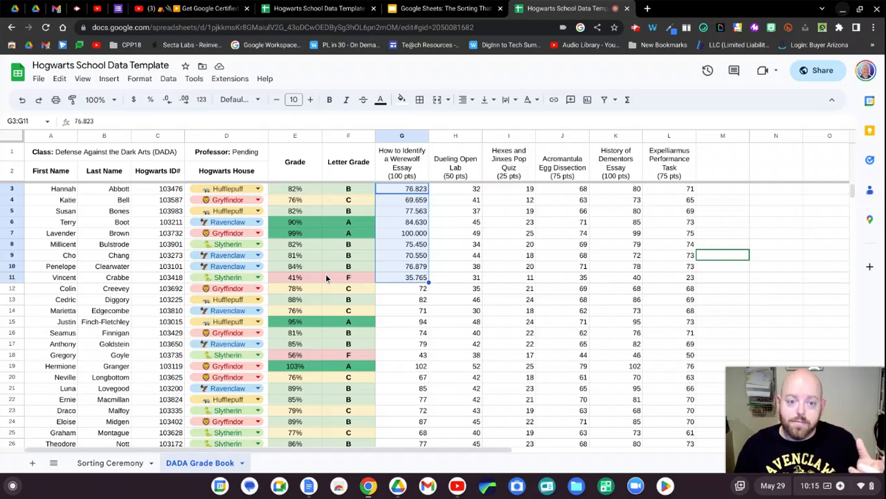
Step: Reduce the werewolf essay scores in G3:G11 back to whole numbers
{"action": "left_click", "coordinate": [168, 100]}
{"action": "left_click", "coordinate": [168, 100]}
{"action": "left_click", "coordinate": [167, 100]}
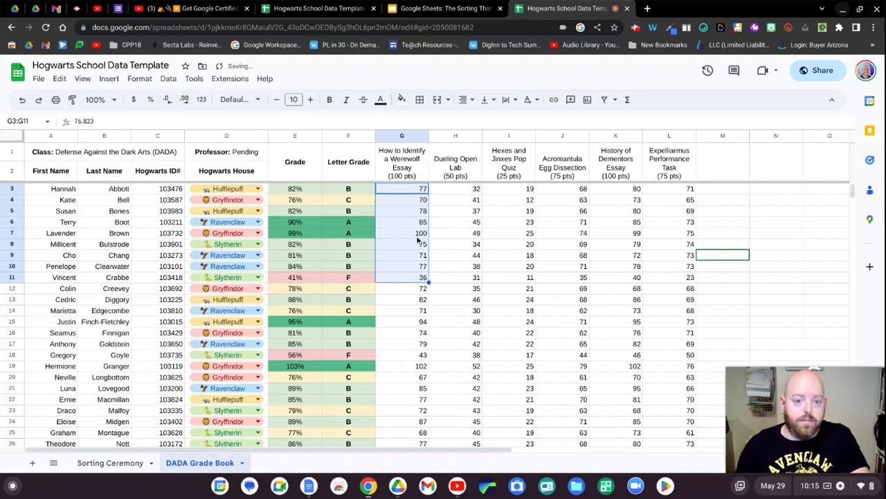
{"action": "left_click", "coordinate": [453, 256]}
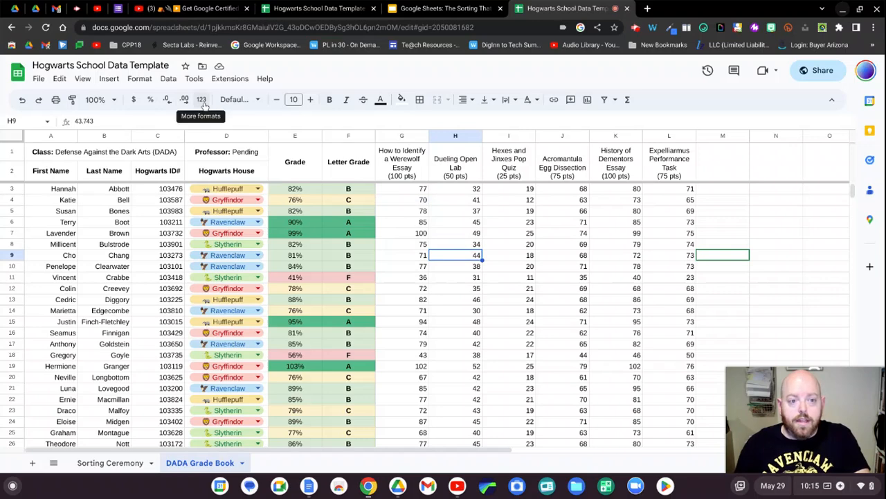
{"action": "left_click", "coordinate": [281, 193]}
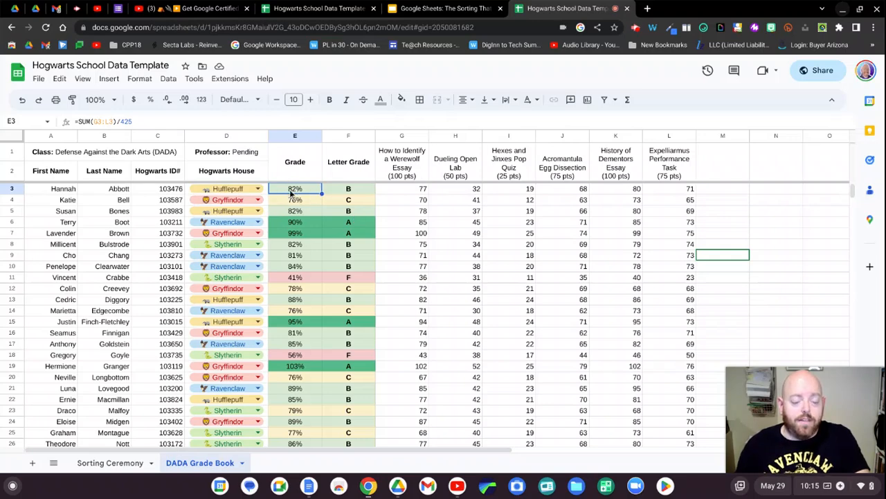
{"action": "left_click", "coordinate": [202, 100]}
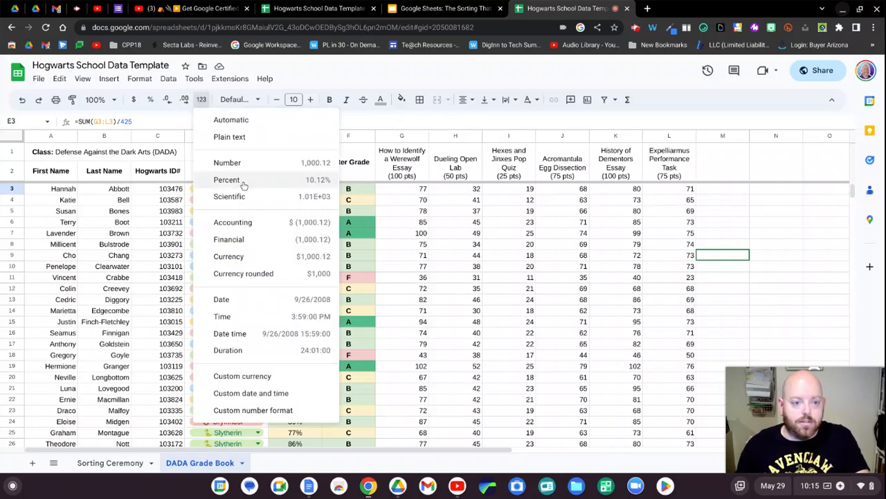
{"action": "left_click", "coordinate": [405, 235]}
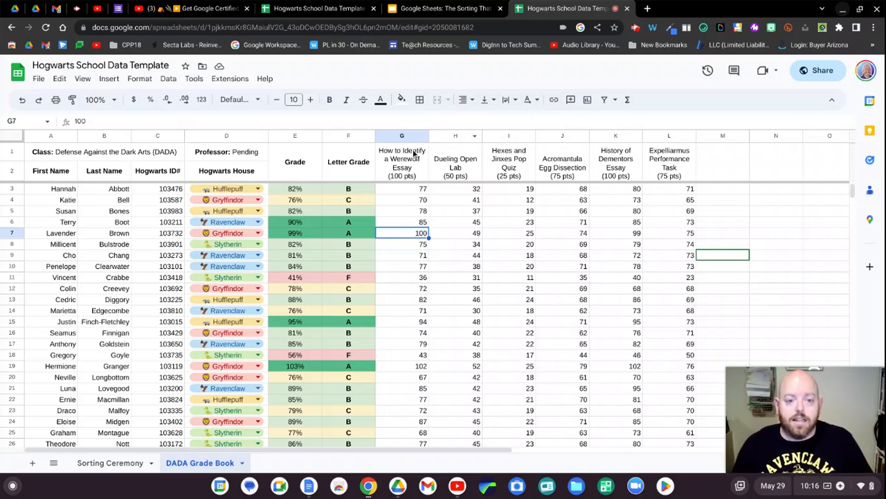
Step: Align the assignment headers in G1:L2 vertically to the middle and set their text to wrap
{"action": "left_click_drag", "start_coordinate": [402, 158], "coordinate": [651, 159]}
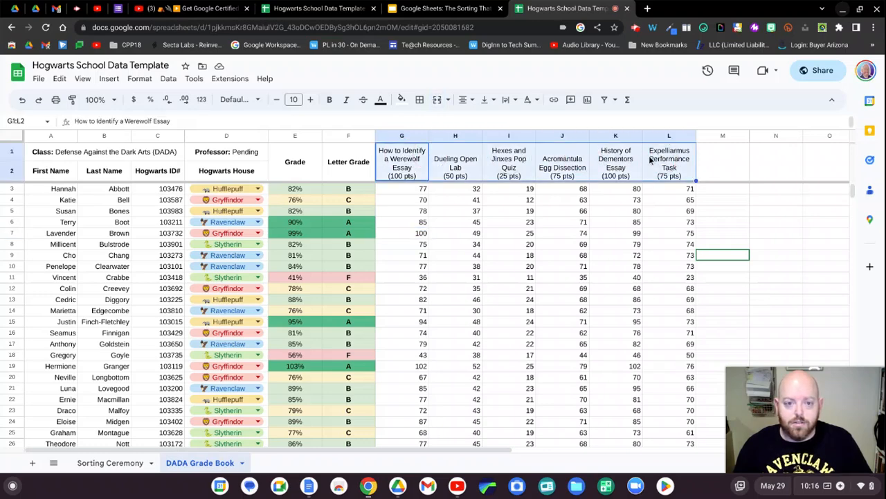
{"action": "left_click", "coordinate": [464, 99]}
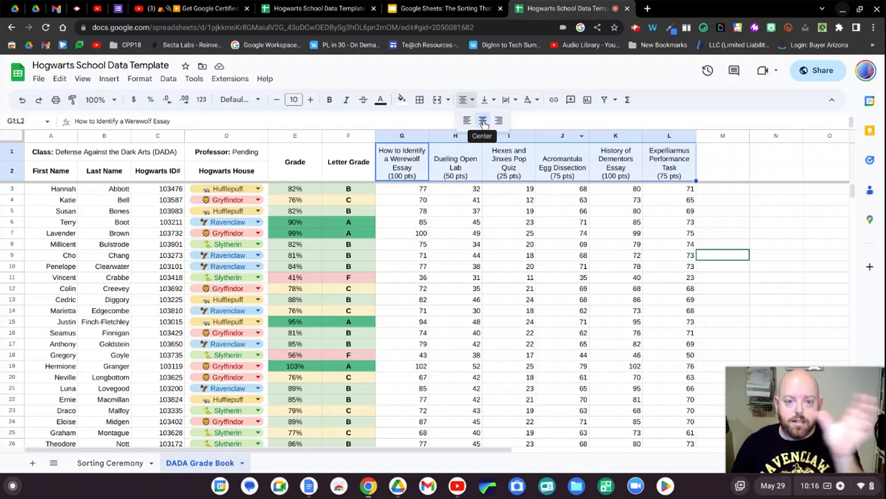
{"action": "left_click", "coordinate": [487, 101]}
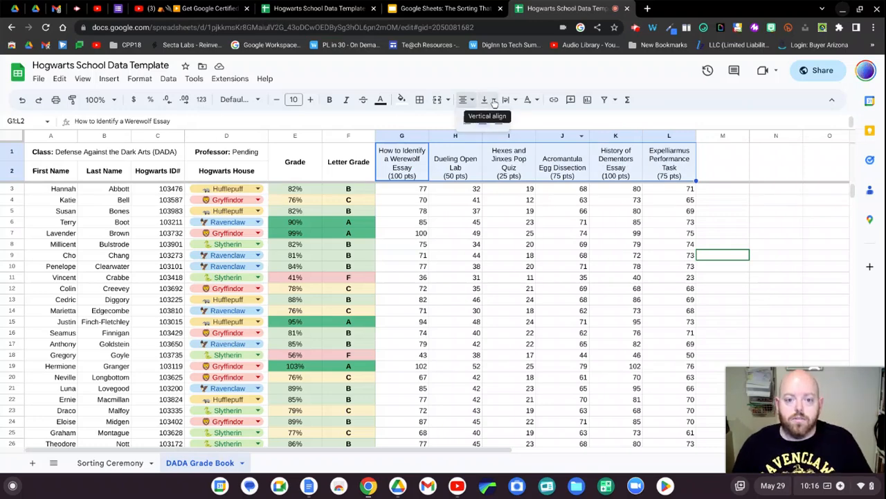
{"action": "left_click", "coordinate": [486, 100]}
{"action": "left_click", "coordinate": [505, 121]}
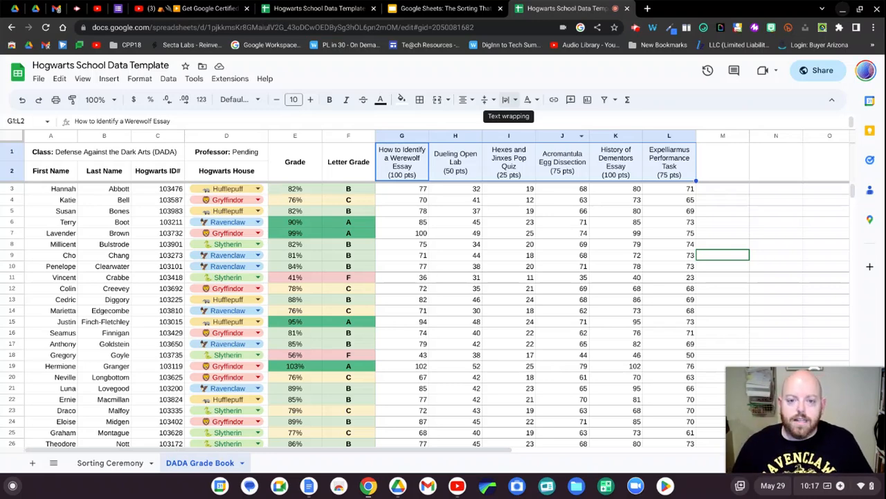
{"action": "left_click", "coordinate": [508, 99]}
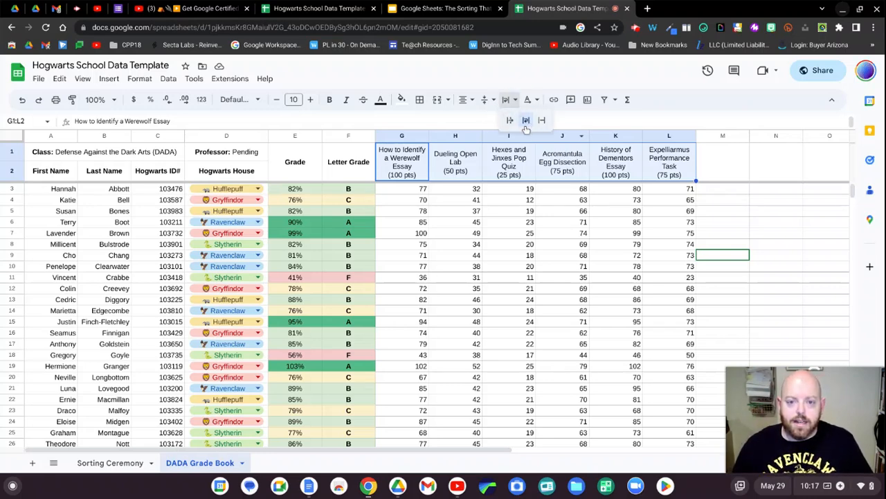
{"action": "left_click", "coordinate": [526, 120]}
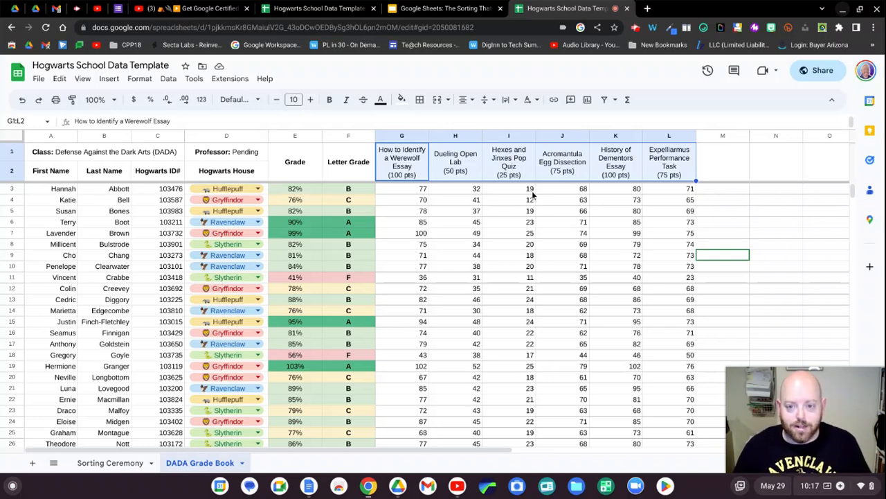
{"action": "left_click", "coordinate": [537, 101]}
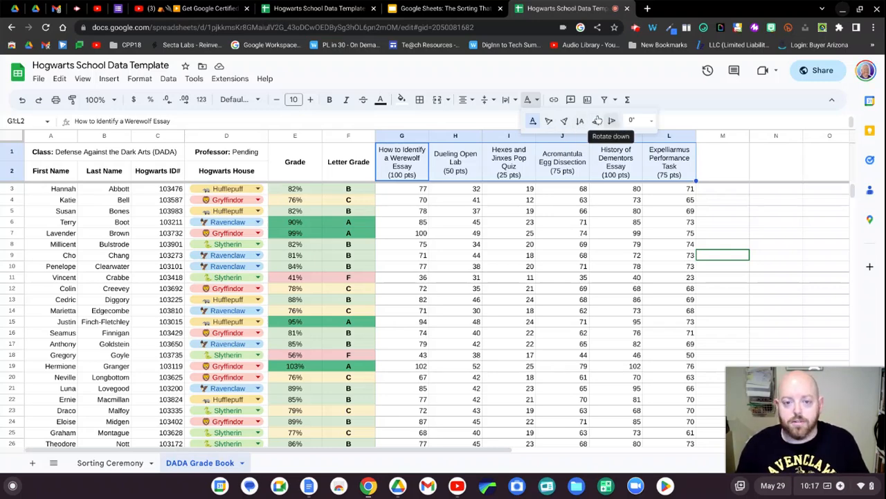
{"action": "left_click", "coordinate": [721, 187]}
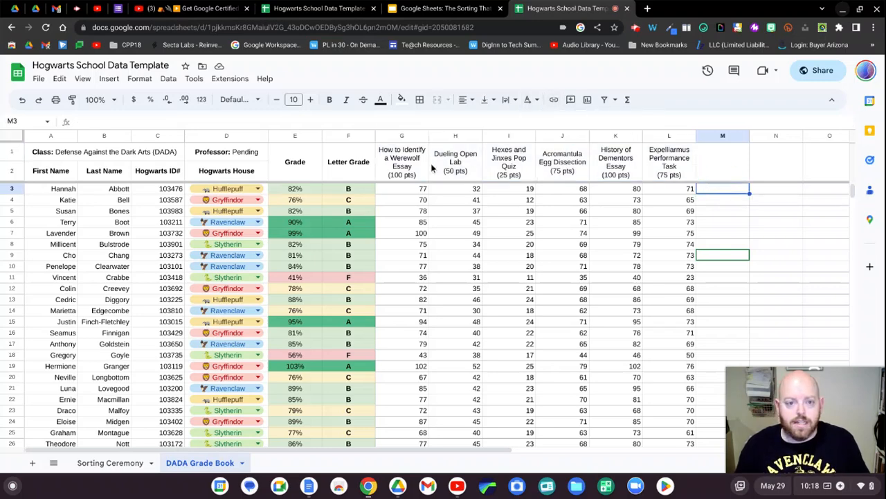
{"action": "left_click", "coordinate": [394, 163]}
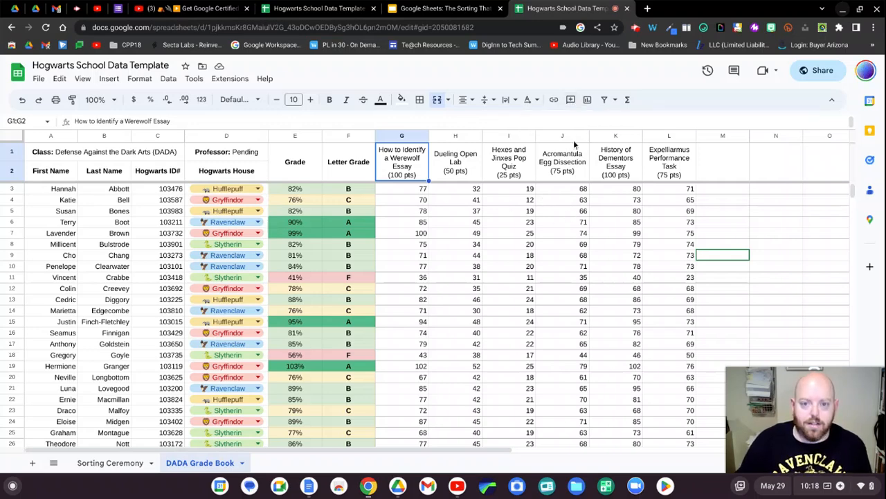
{"action": "left_click", "coordinate": [571, 100]}
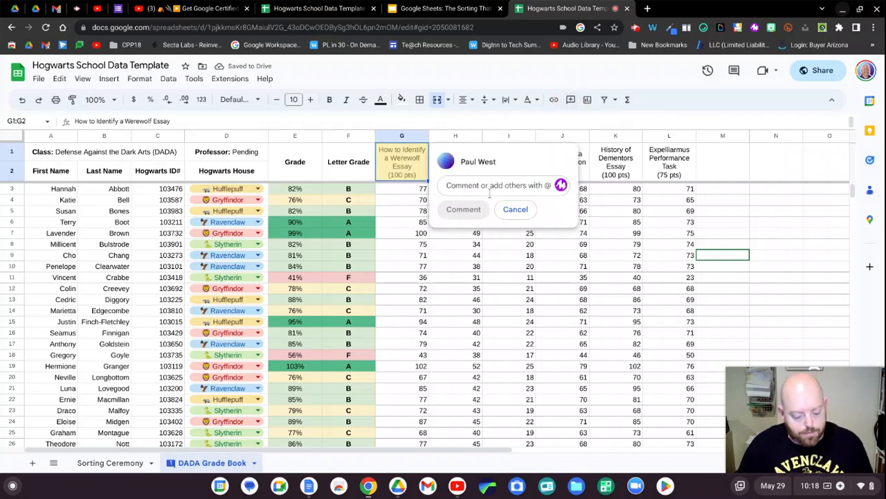
{"action": "type", "text": "@"}
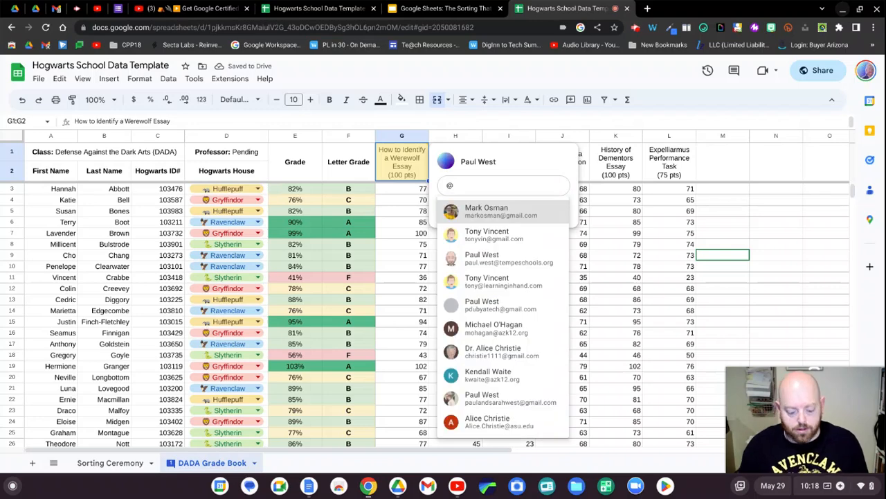
{"action": "type", "text": "mark"}
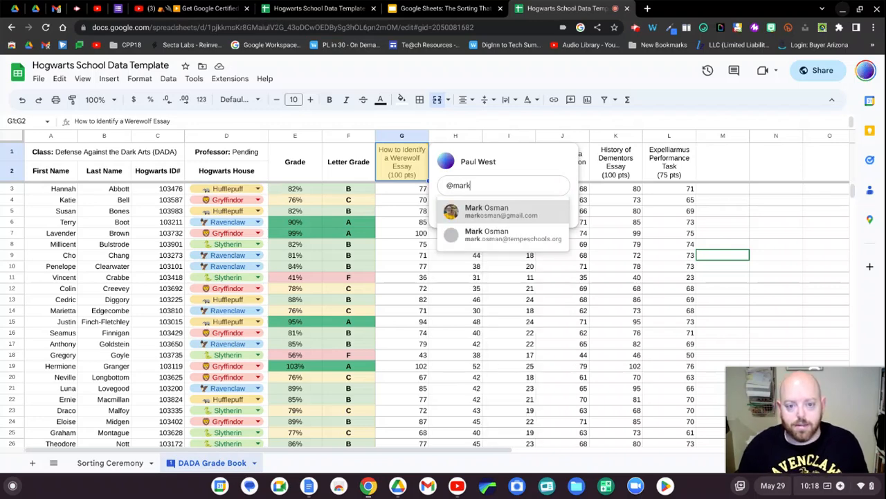
{"action": "left_click", "coordinate": [515, 153]}
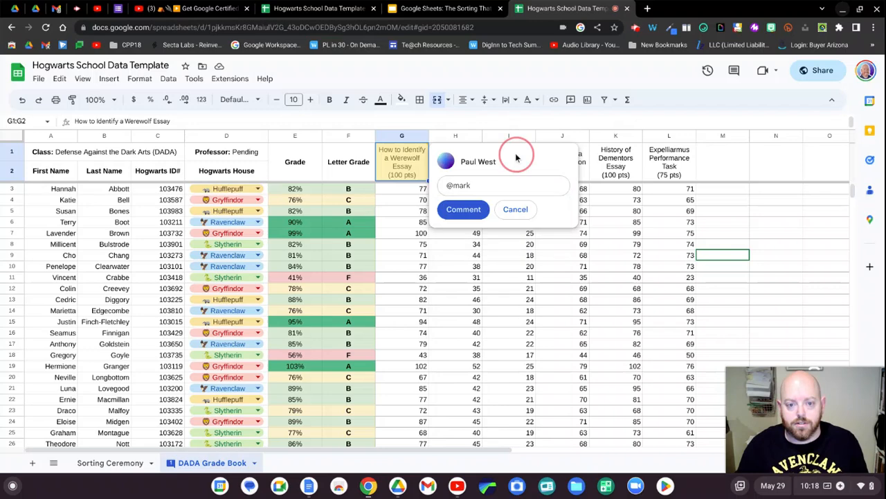
{"action": "left_click", "coordinate": [514, 210]}
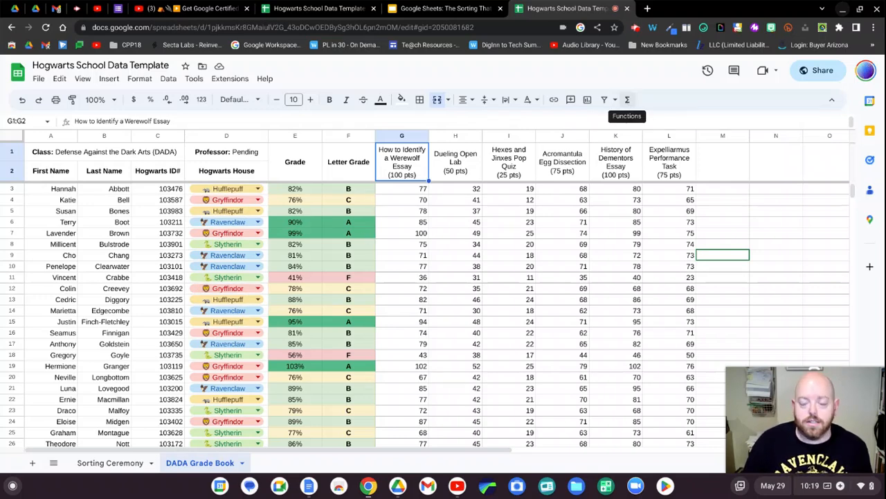
{"action": "left_click", "coordinate": [628, 100]}
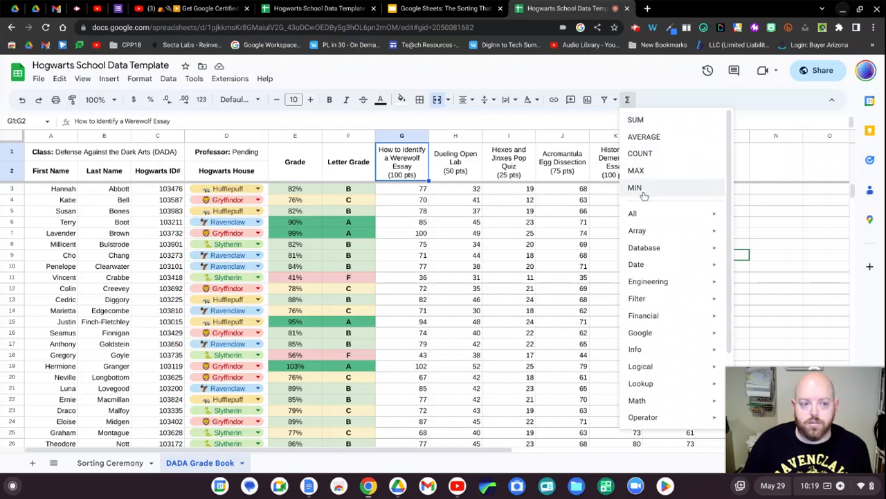
{"action": "left_click", "coordinate": [652, 103]}
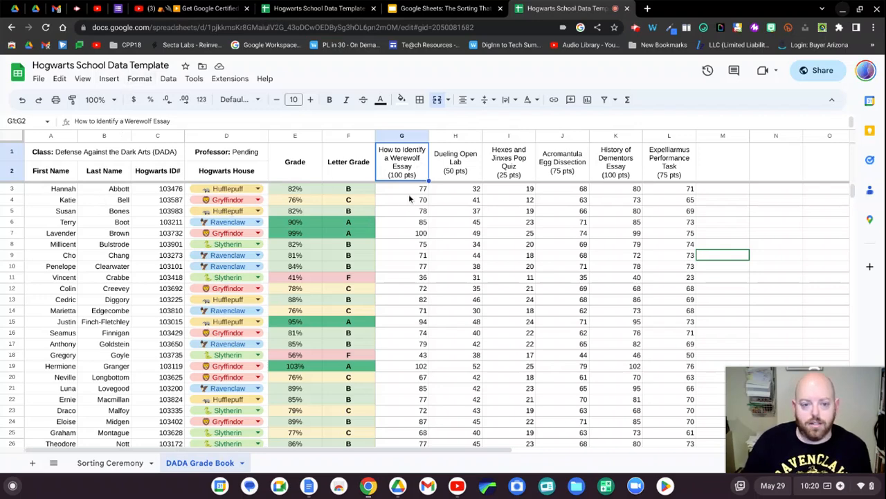
{"action": "left_click", "coordinate": [107, 79]}
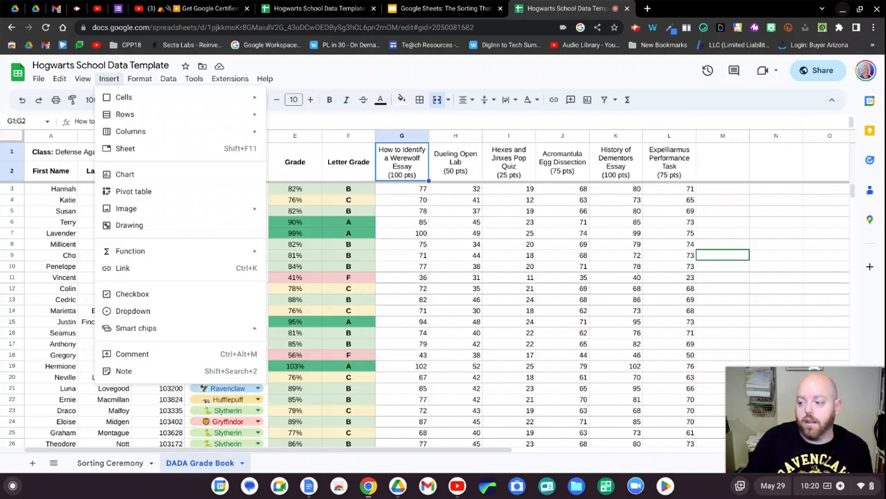
{"action": "left_click", "coordinate": [724, 224]}
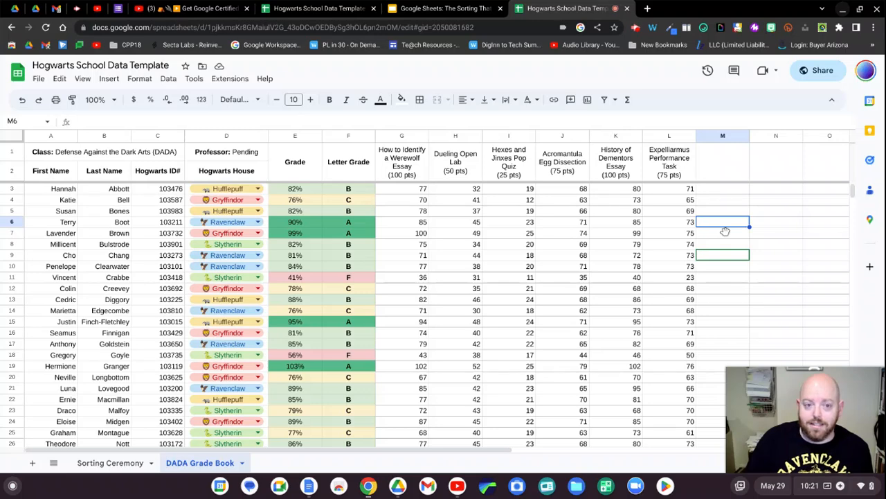